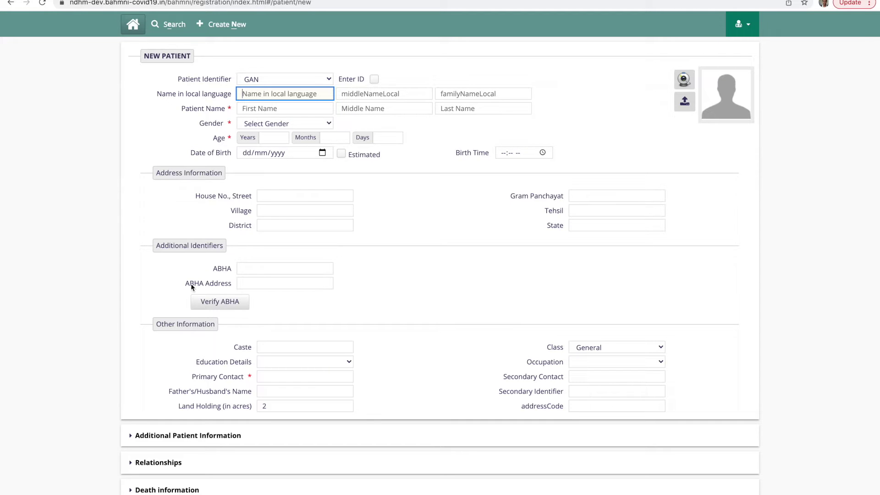
- Verify the patient's ABHA by scanning their QR code to fetch the ABDM record
left_click(215, 308)
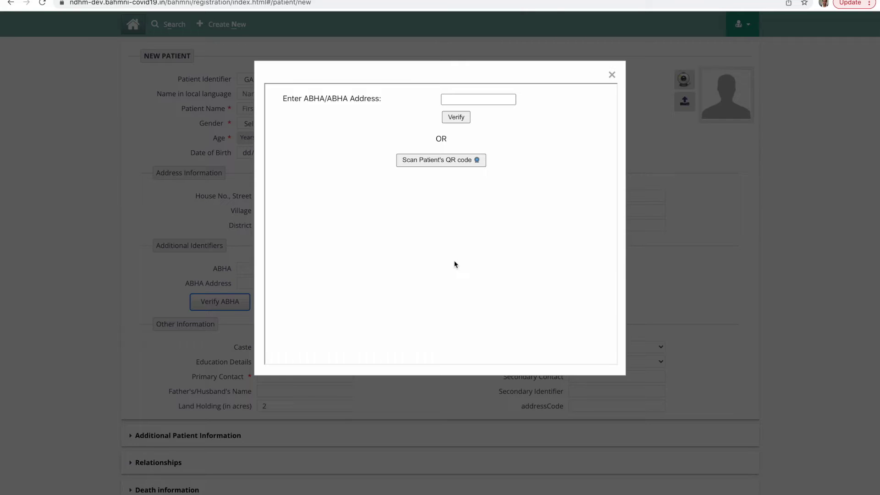
left_click(445, 163)
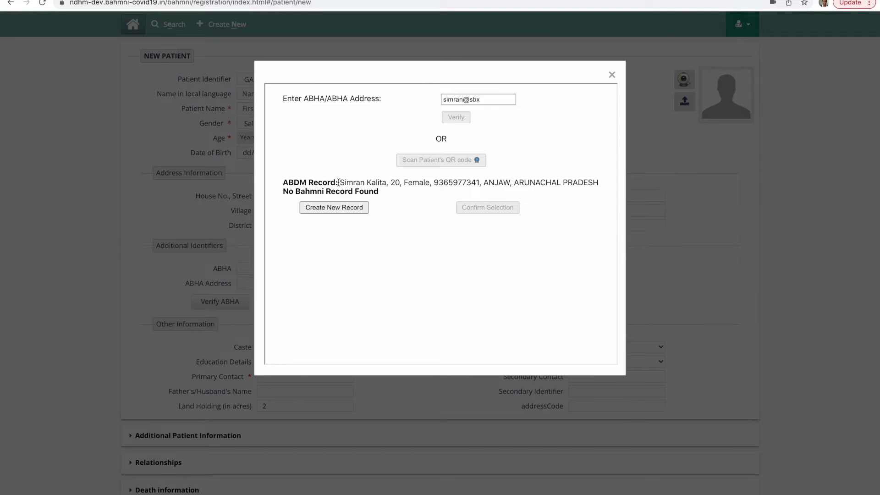
left_click_drag(338, 183, 573, 183)
left_click_drag(294, 191, 366, 193)
left_click(393, 194)
left_click(340, 211)
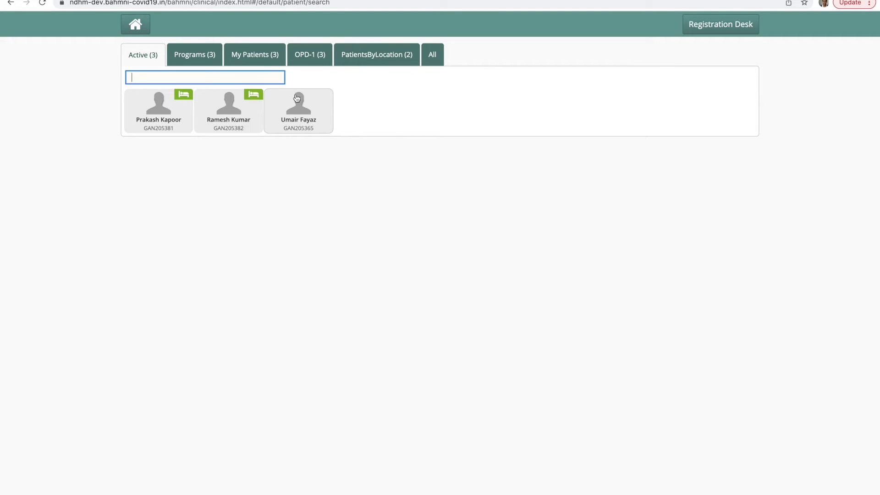
- Open the chosen active patient's dashboard, start a consultation and go to Medications
left_click(297, 109)
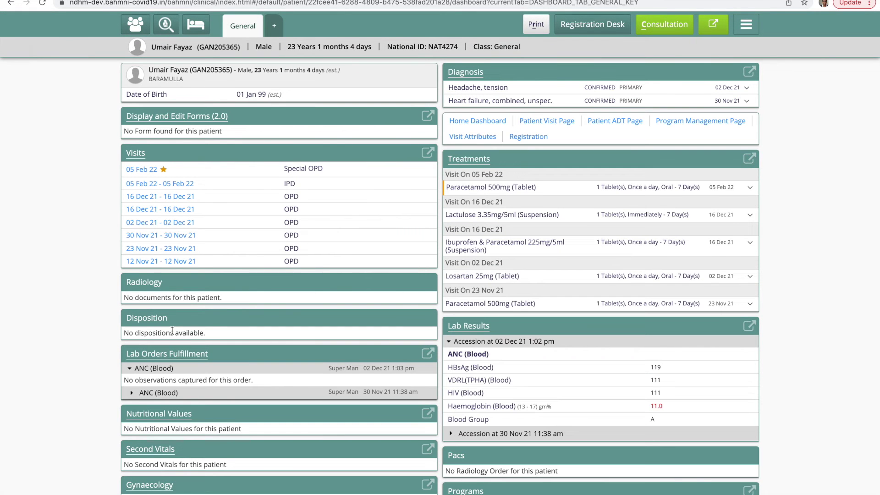
left_click(657, 32)
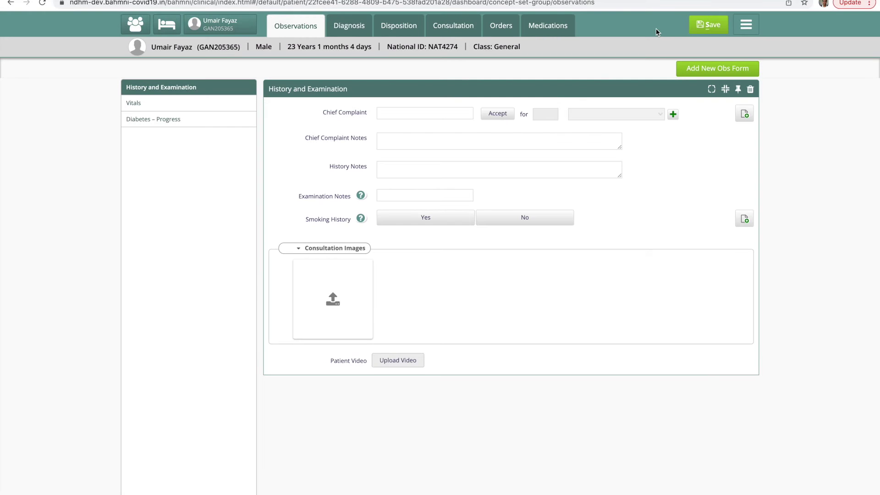
left_click(551, 34)
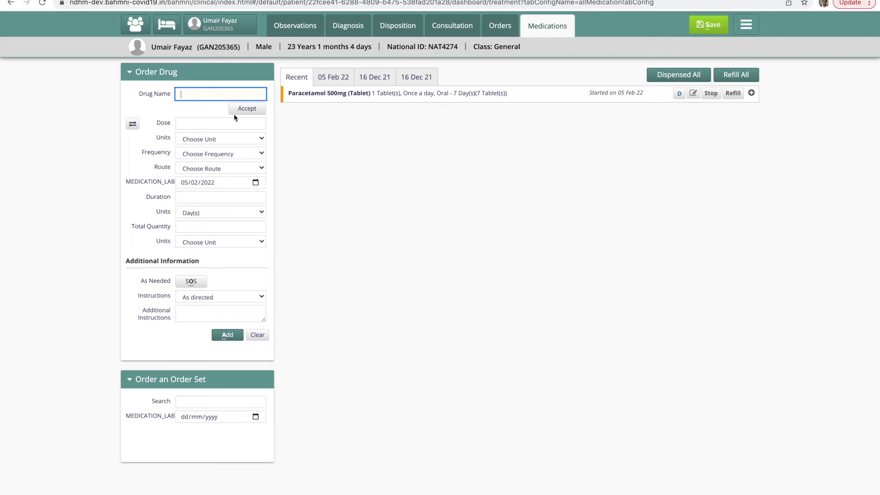
- Enter Lajvanti Panchang 100gm with dose 1, frequency Once a day and duration 7
type("la")
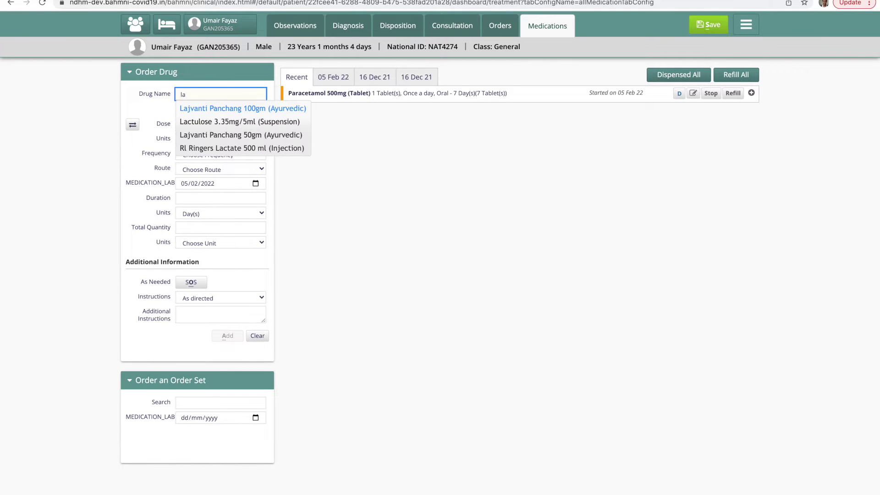
left_click(219, 111)
left_click(194, 125)
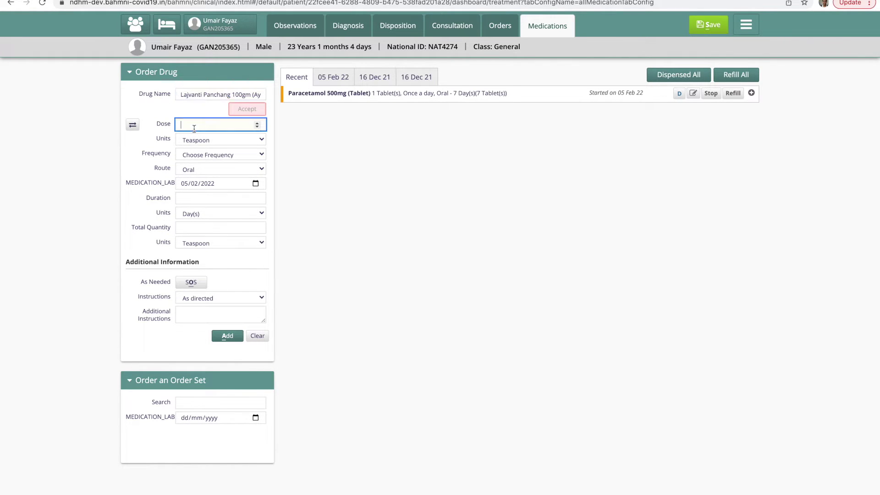
type("1")
left_click(220, 156)
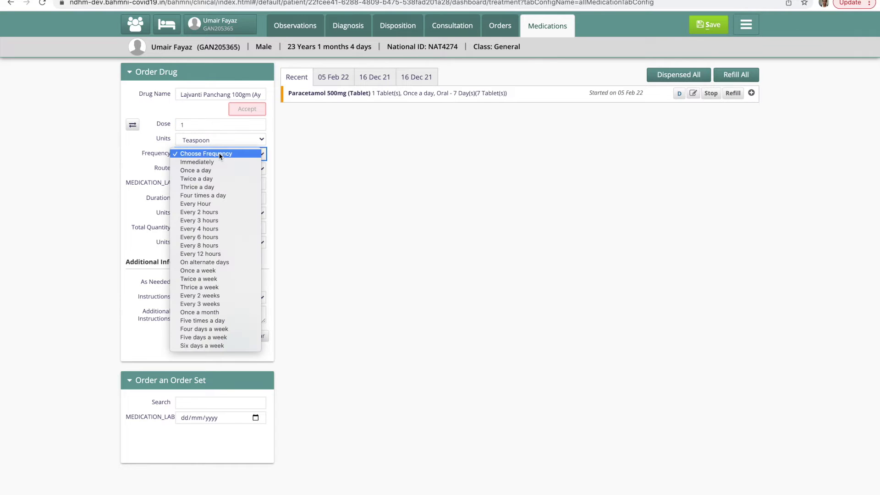
left_click(209, 168)
left_click(204, 194)
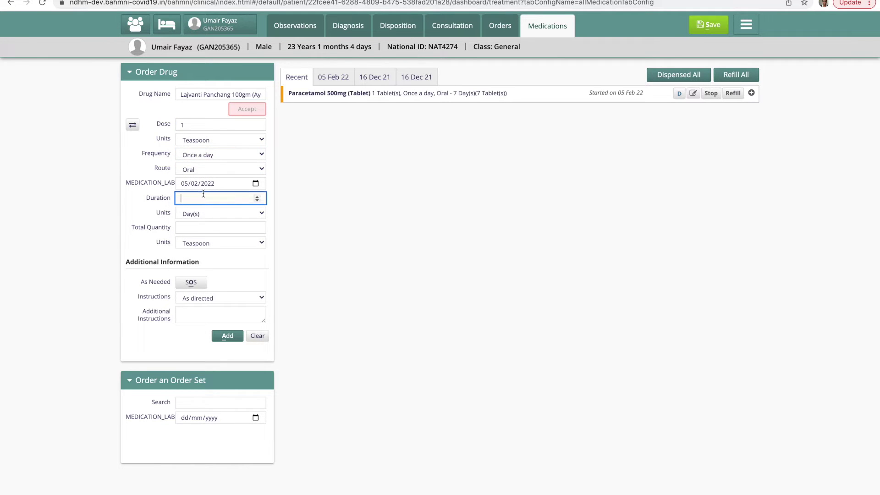
- Add the Lajvanti Panchang order to the prescription and save it
left_click(228, 336)
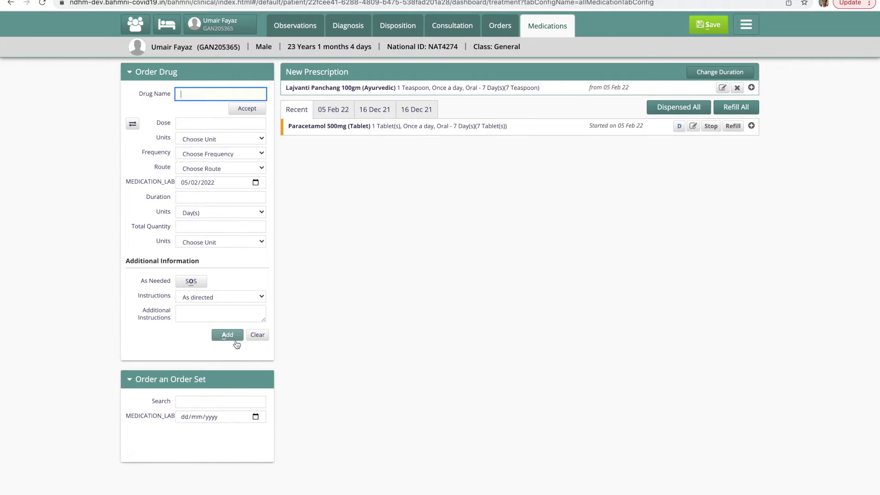
left_click(710, 27)
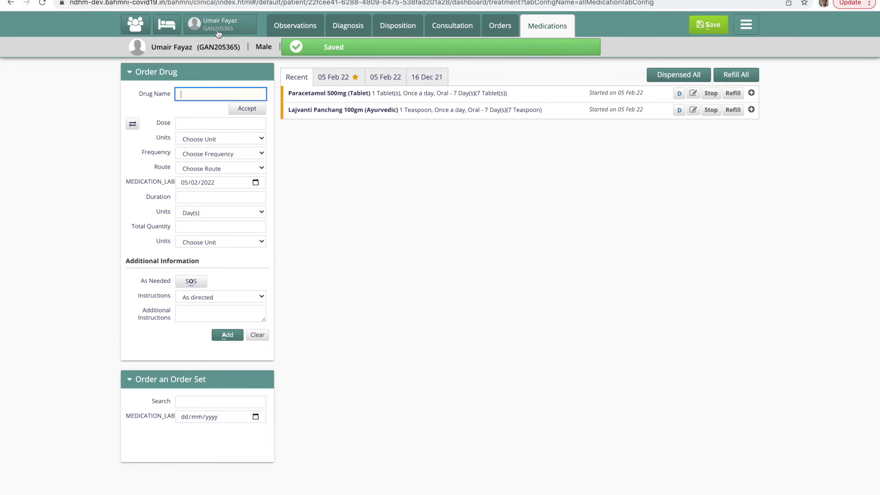
left_click(217, 31)
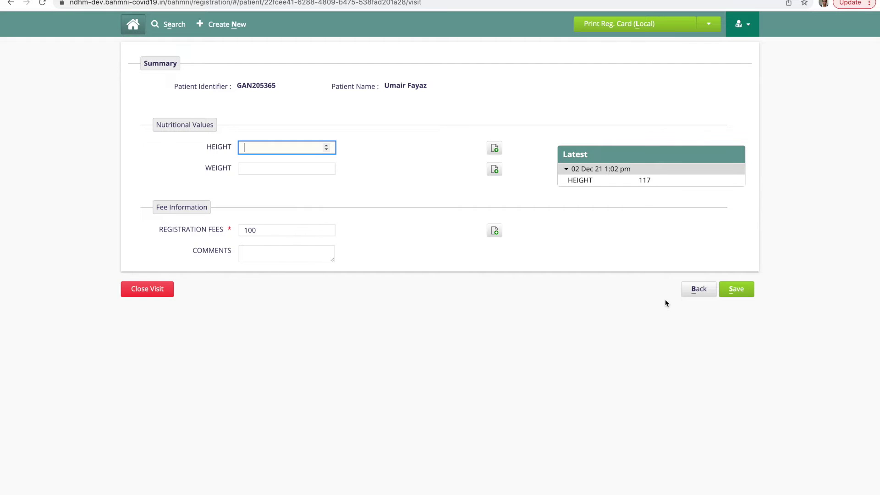
- Close the patient's current visit and confirm it with OK
left_click(153, 292)
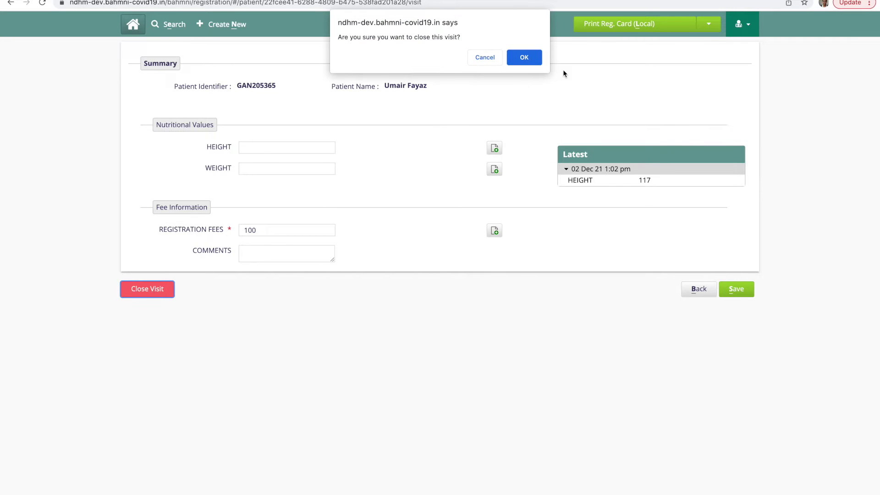
left_click(528, 62)
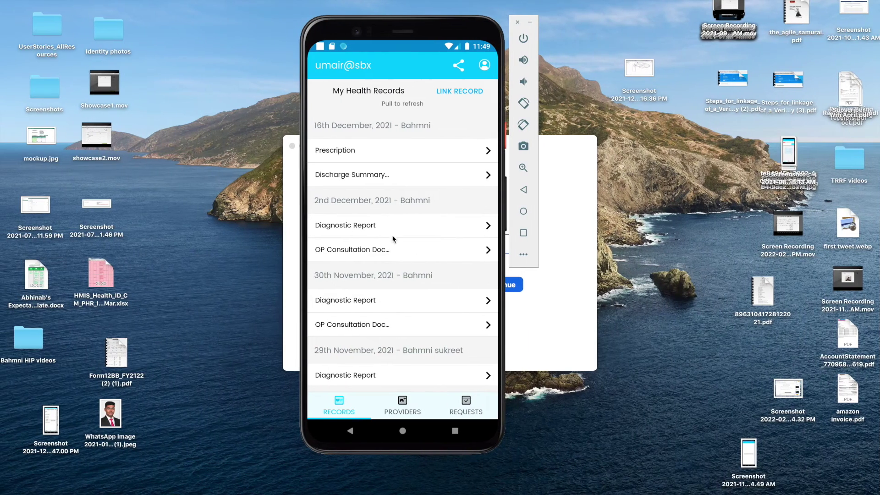
- Add a new provider in the PHR app by searching 'bahmni' and selecting the Bahmni facility
left_click(403, 408)
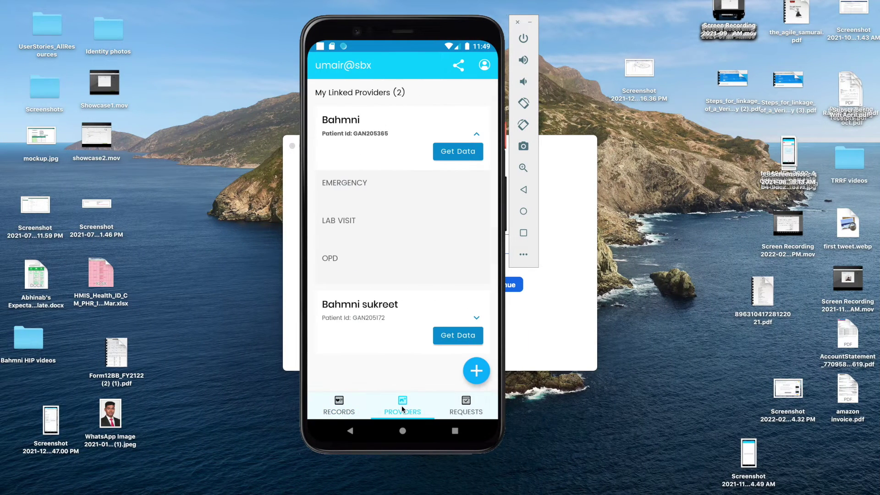
left_click(485, 369)
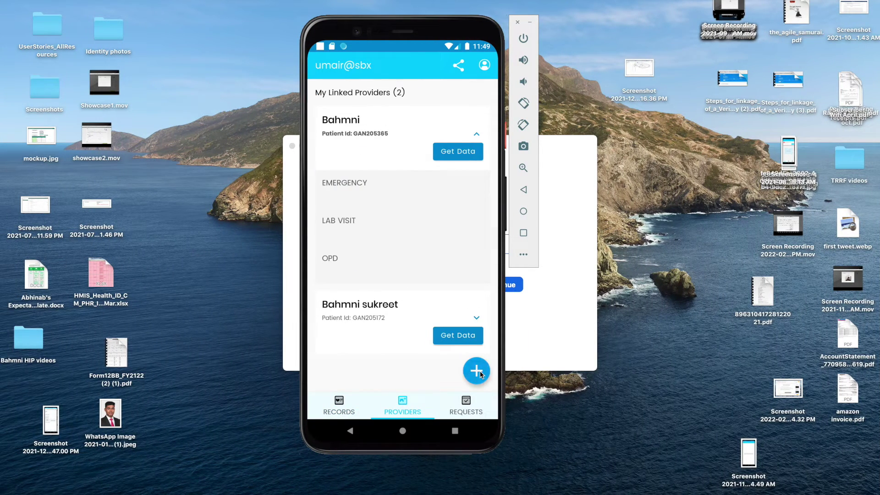
left_click(374, 175)
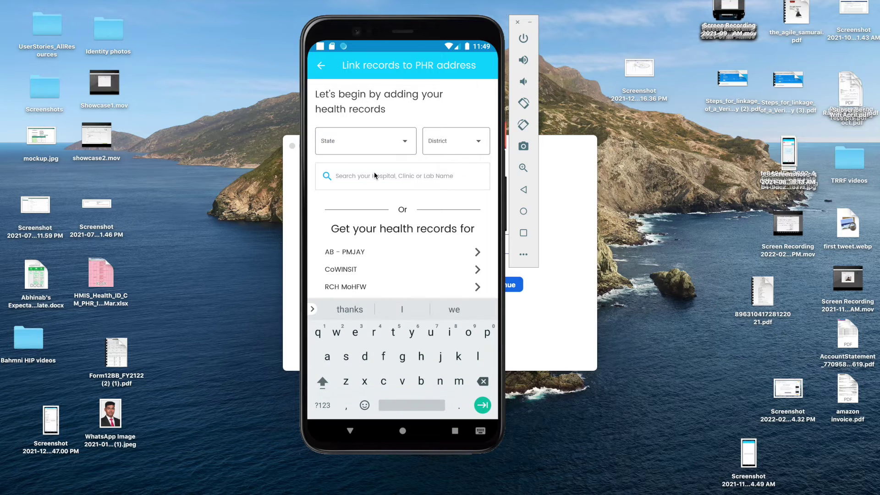
type("bahmni")
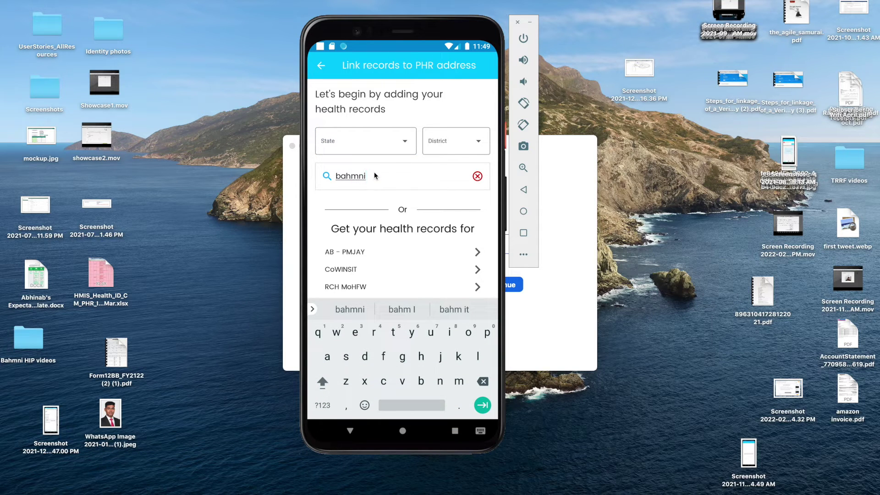
left_click(380, 179)
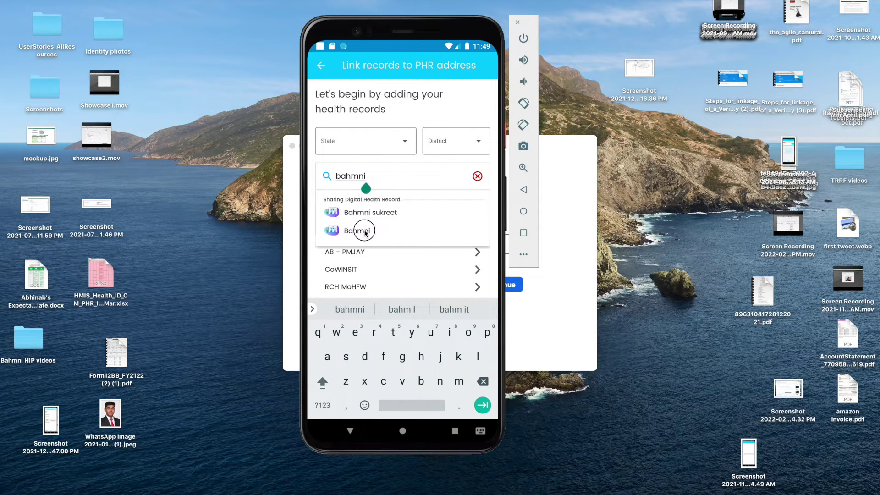
left_click(365, 232)
- Fetch the Bahmni records, link the Special OPD record and validate the 6-digit OTP
left_click(403, 400)
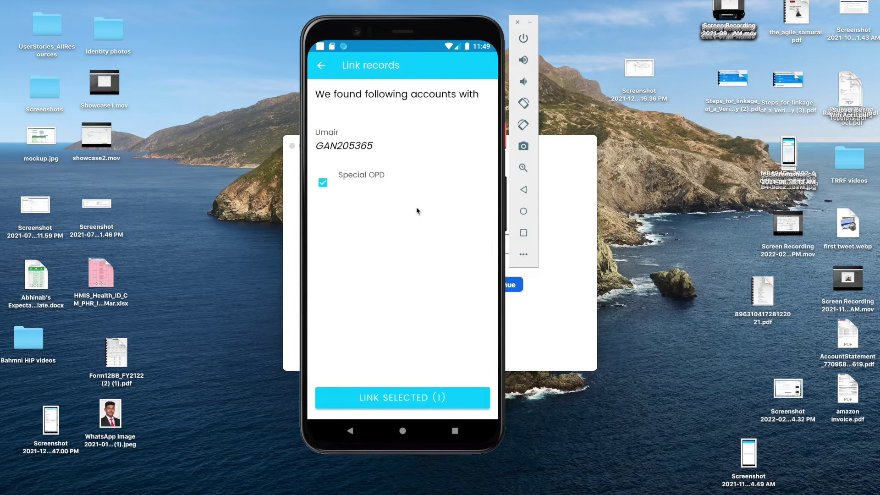
left_click(400, 397)
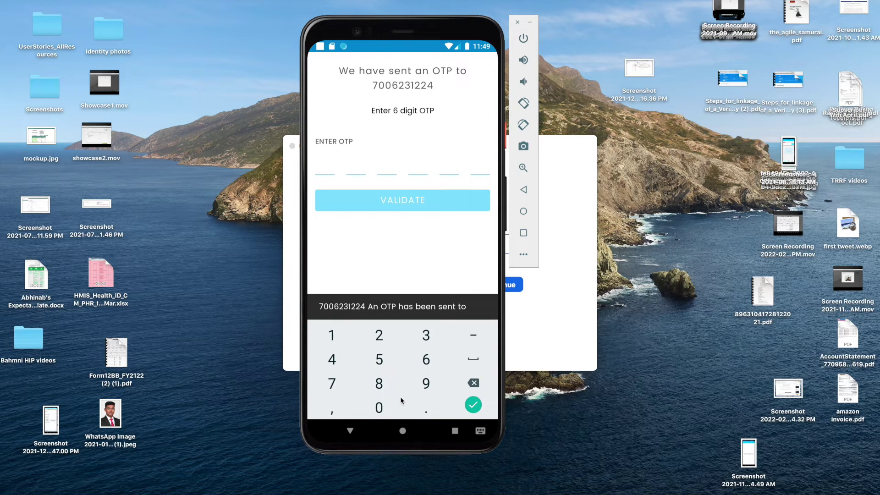
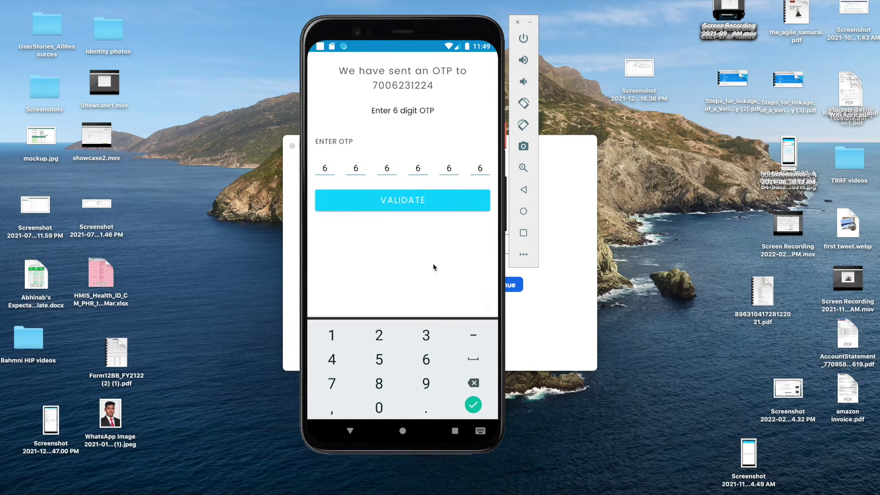
left_click(411, 207)
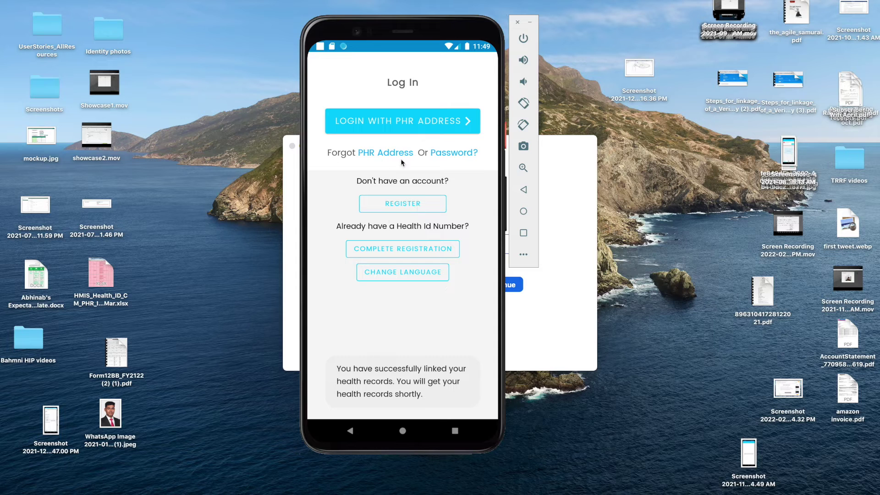
- Start the PHR address login with the patient's Health ID and 1999 as year of birth
left_click(431, 122)
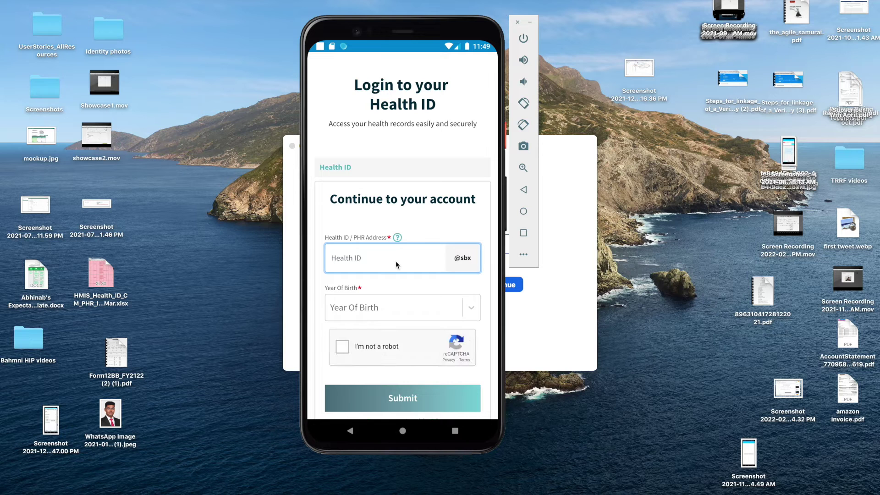
left_click(395, 260)
type("umair")
left_click_drag(442, 221, 441, 176)
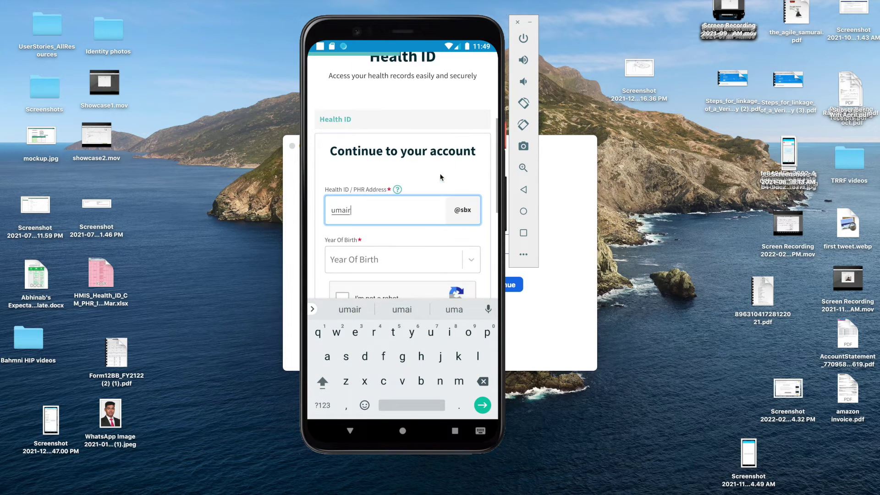
left_click(375, 261)
type("1999")
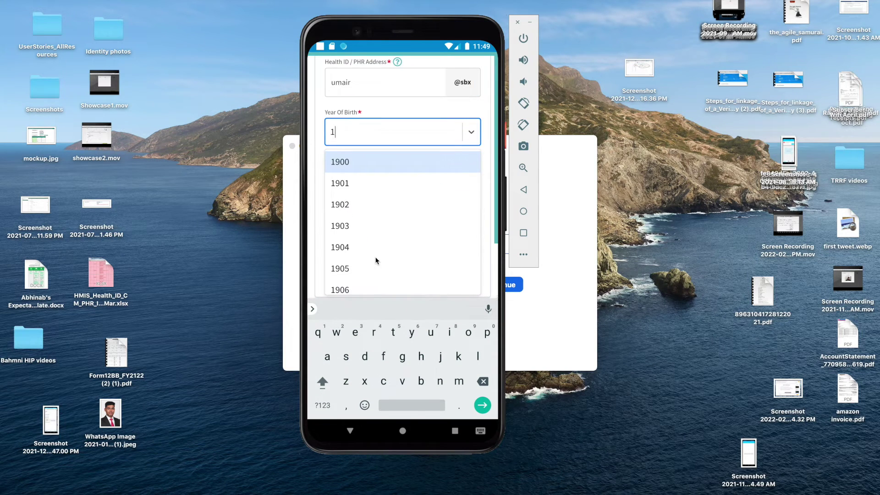
left_click(365, 164)
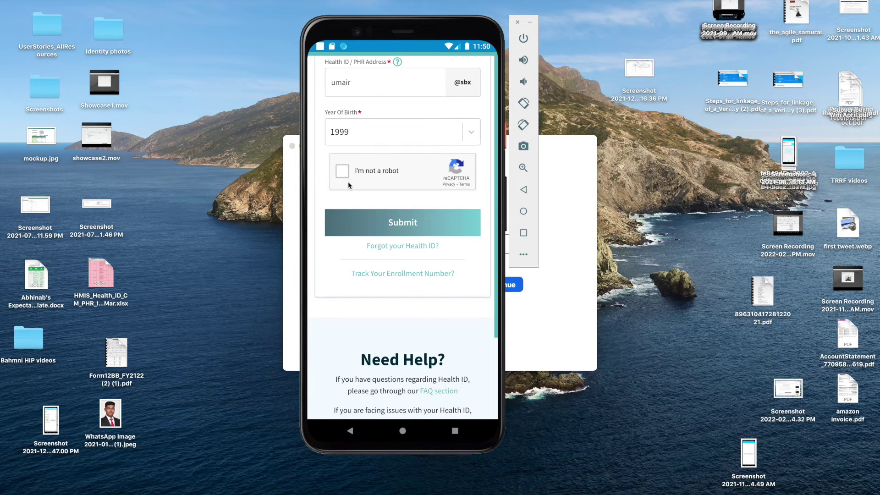
- Pass the reCAPTCHA check by selecting the three taxi tiles
left_click(345, 174)
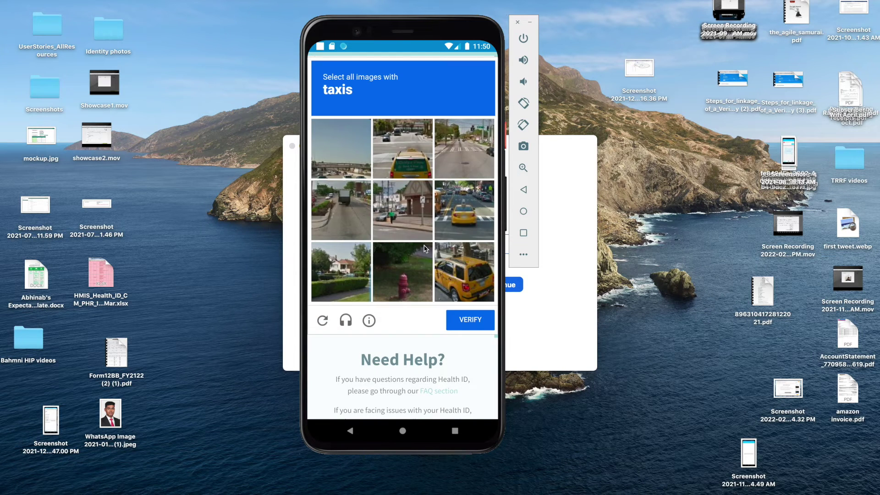
left_click(414, 157)
left_click(471, 218)
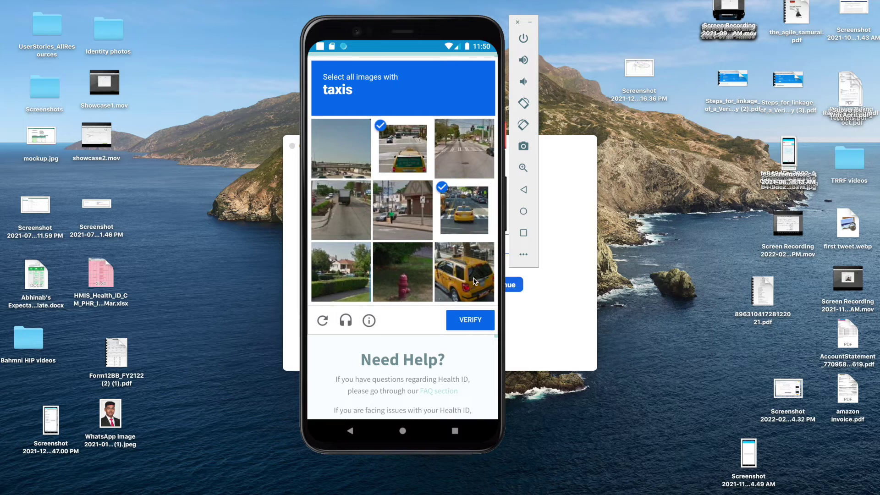
left_click(476, 281)
left_click(472, 323)
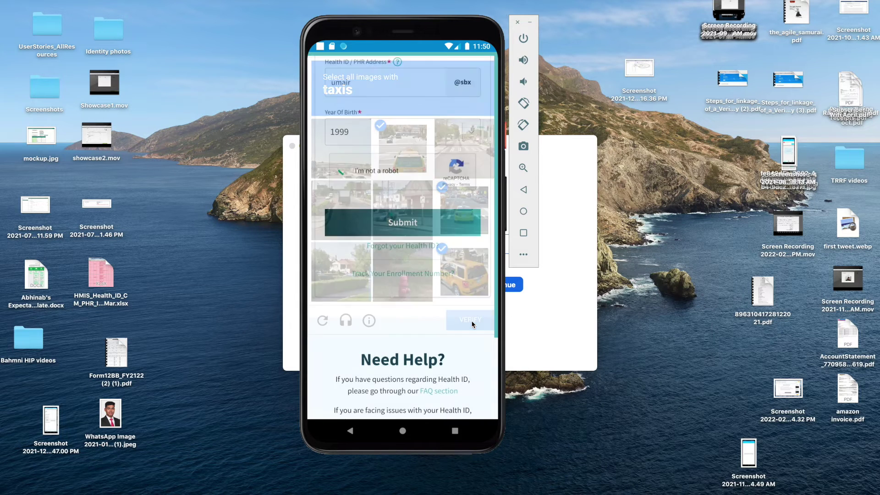
left_click(418, 228)
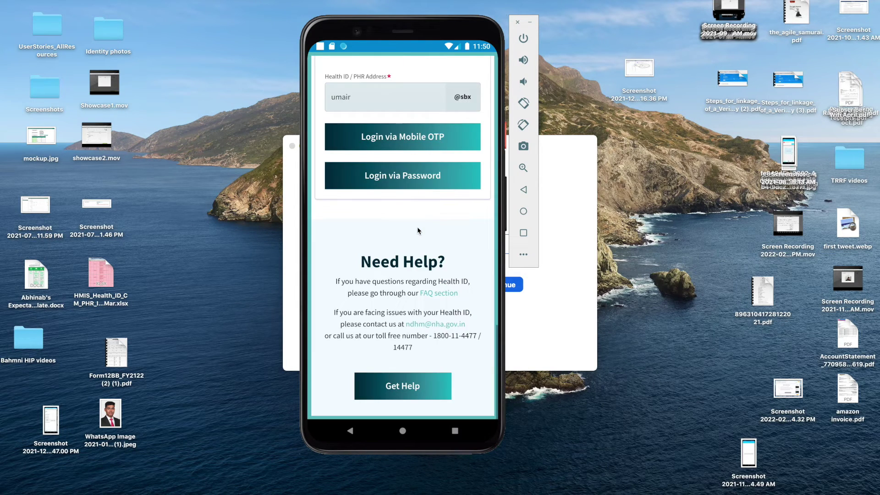
- Sign in to the PHR account with the account password
left_click(399, 180)
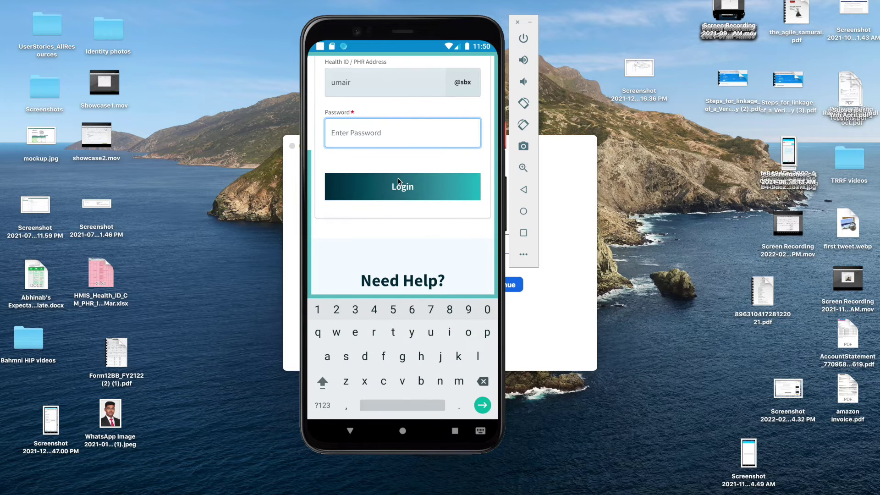
type("Password")
left_click(399, 195)
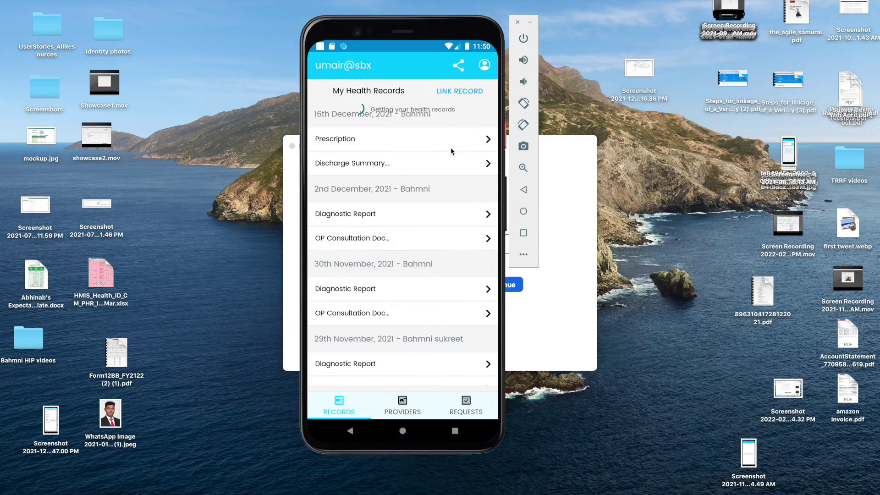
- Refresh the records and open the 5th February 2022 prescription
left_click(460, 128)
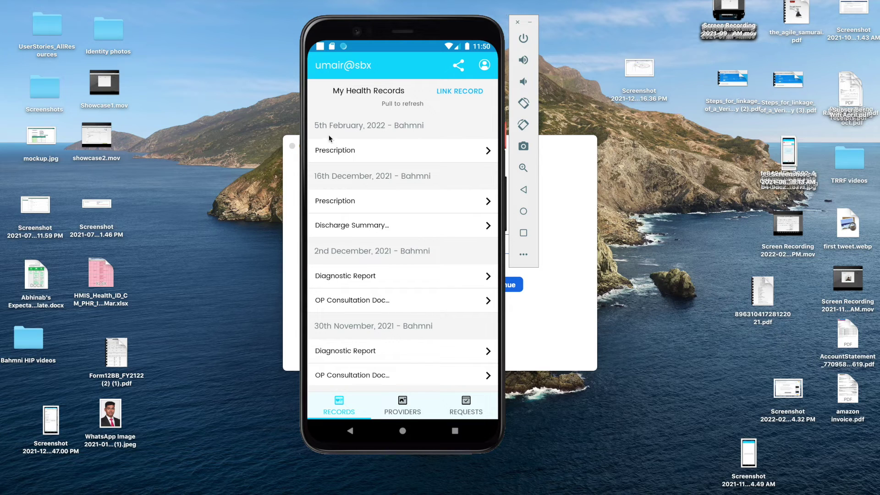
left_click(486, 149)
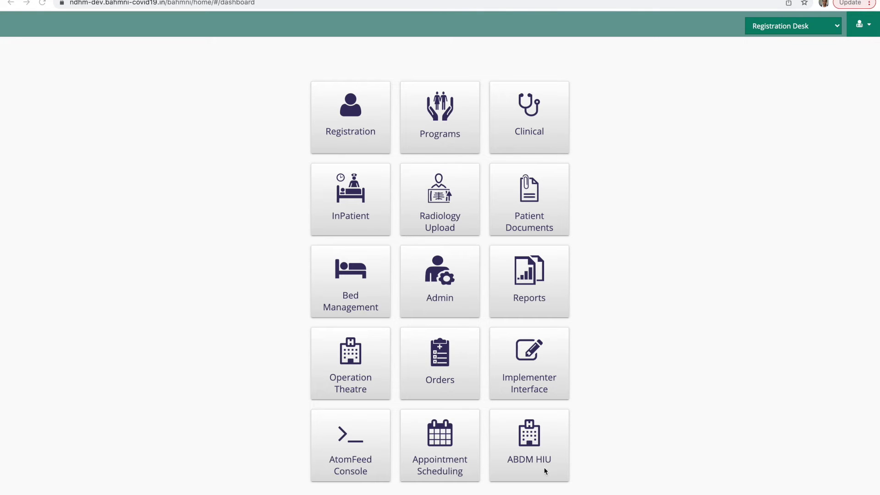
- Open the ABDM HIU module and start a new consent request form
left_click(537, 432)
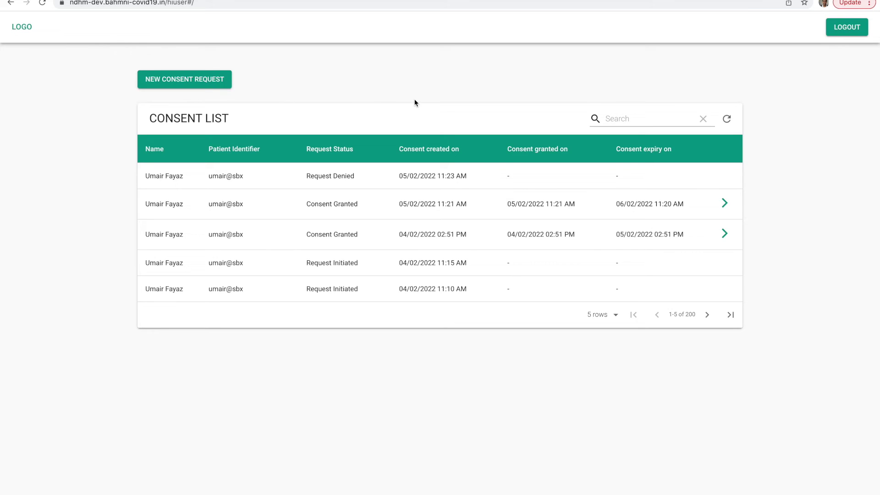
left_click(213, 83)
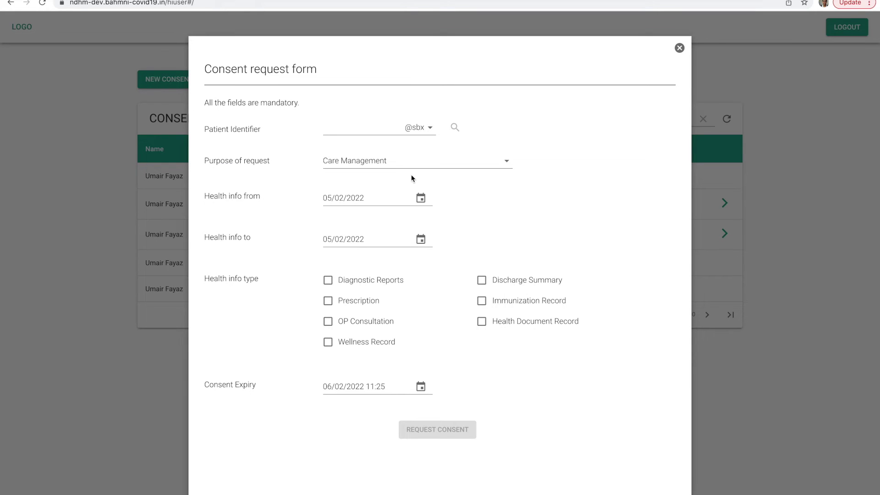
- Look up and confirm the patient by their identifier
left_click(354, 129)
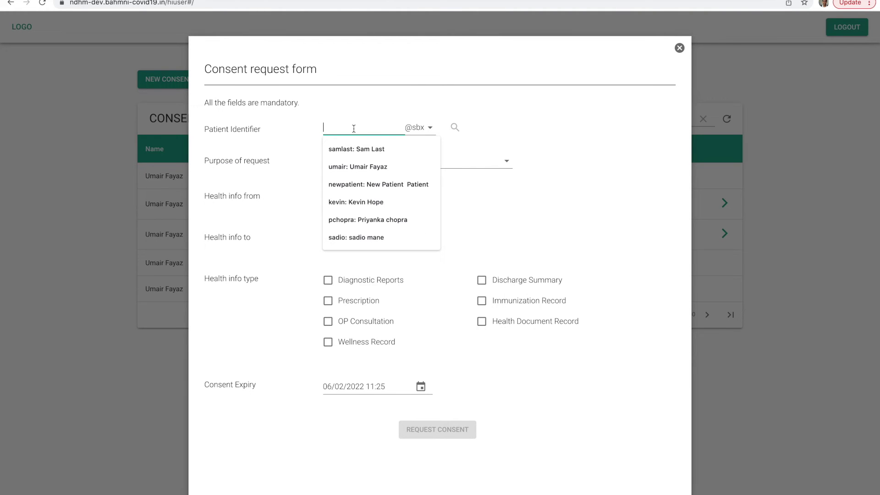
type("umair")
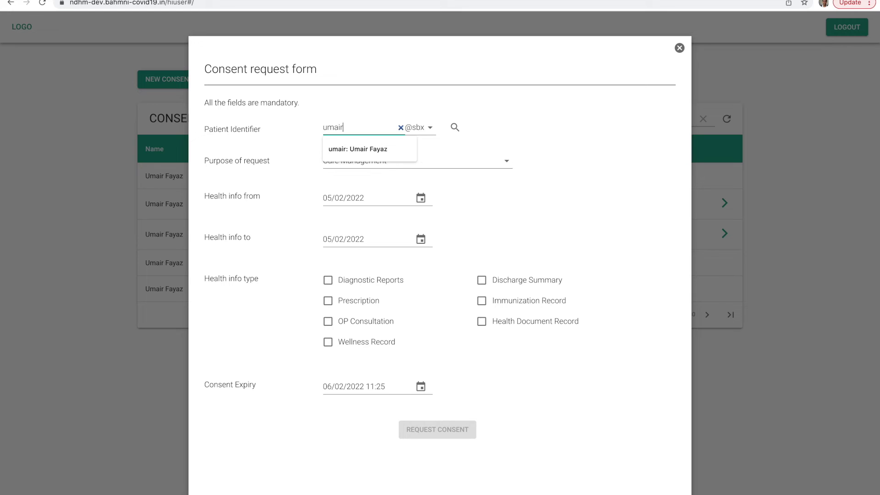
left_click(456, 129)
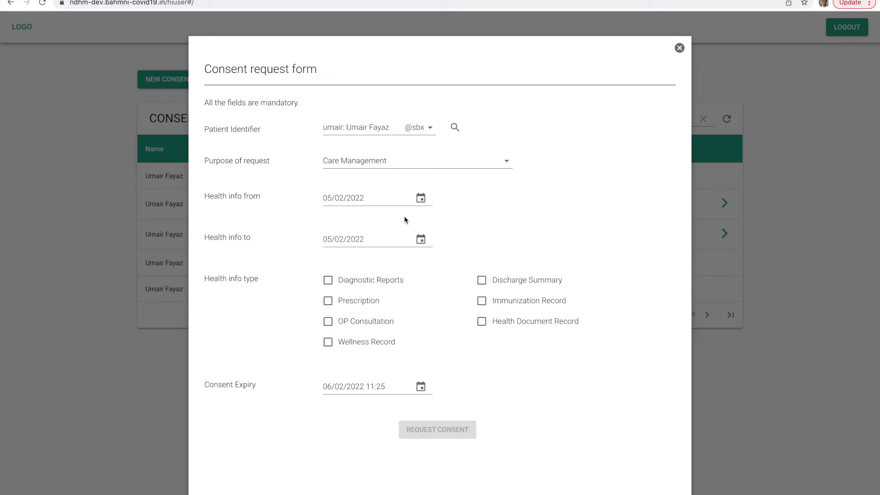
- Set the Health info from date to 01/04/2021
left_click(422, 202)
left_click(302, 277)
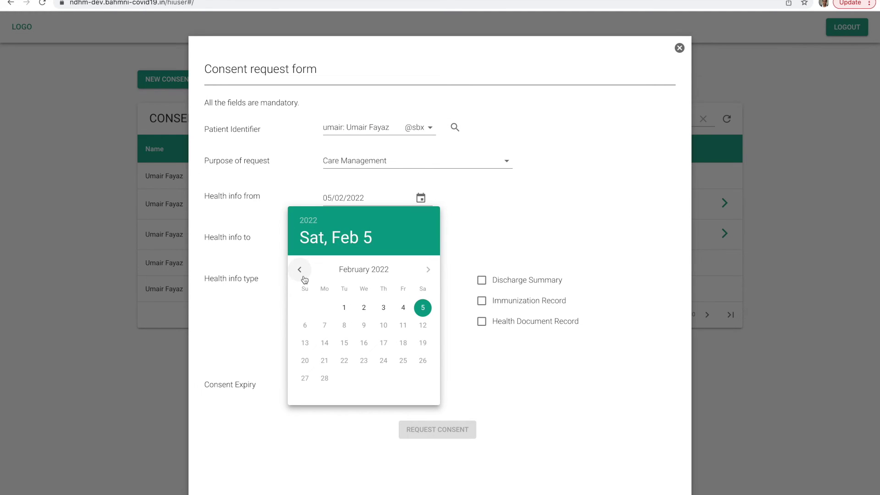
left_click(302, 278)
left_click(302, 278)
left_click(303, 278)
left_click(303, 278)
left_click(303, 277)
left_click(303, 278)
left_click(303, 278)
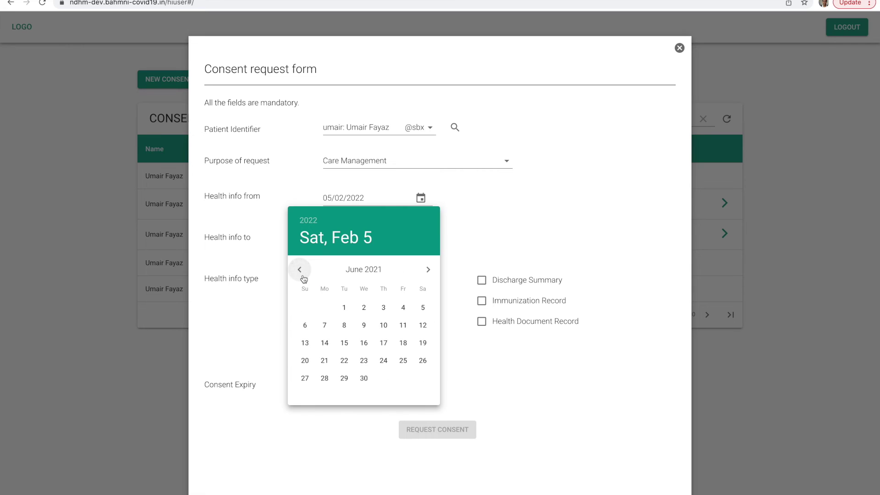
left_click(303, 278)
left_click(303, 278)
left_click(383, 307)
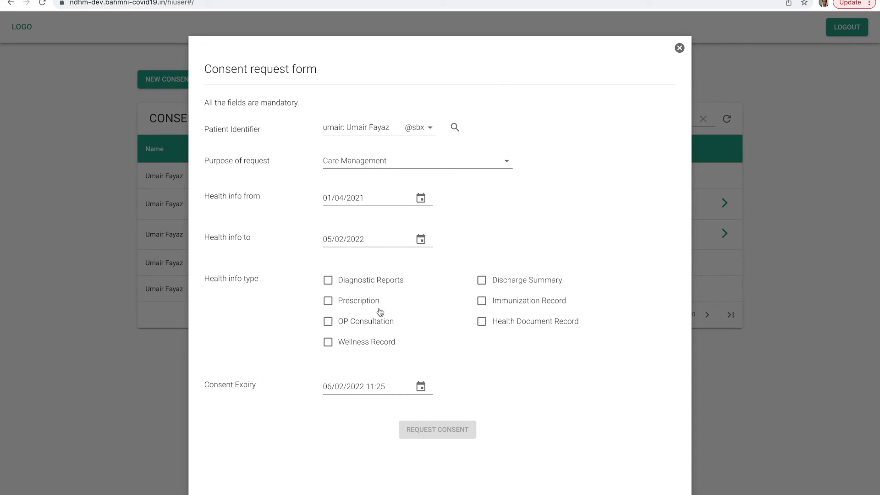
- Tick Diagnostic Reports, Prescription, OP Consultation and Discharge Summary as requested info types
left_click(344, 287)
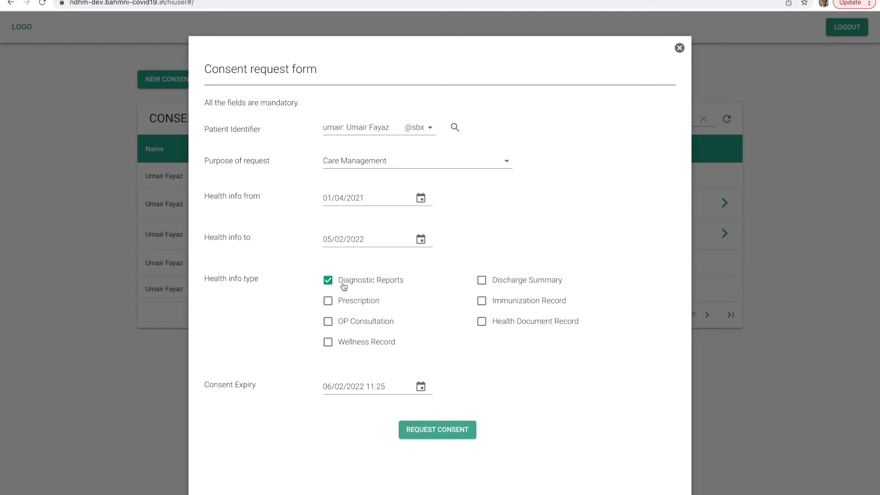
left_click(332, 302)
left_click(332, 323)
left_click(532, 287)
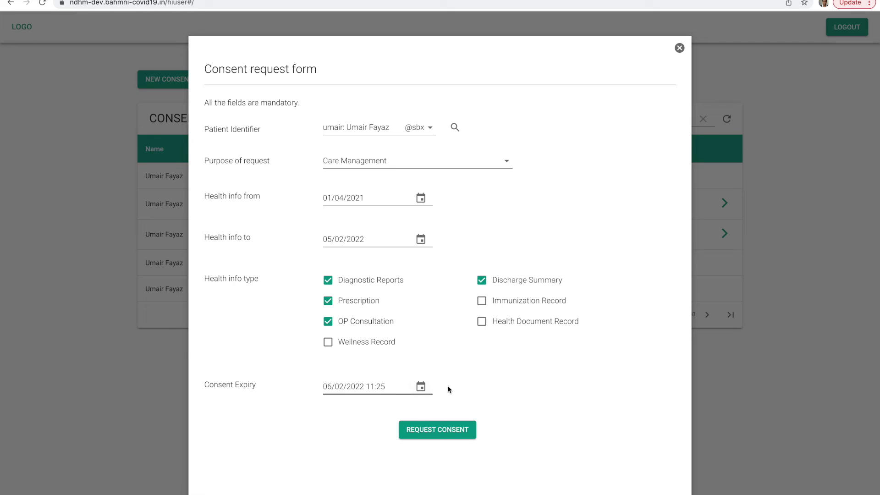
- Keep the 06/02/2022 11:25 expiry and submit the consent request
left_click(429, 389)
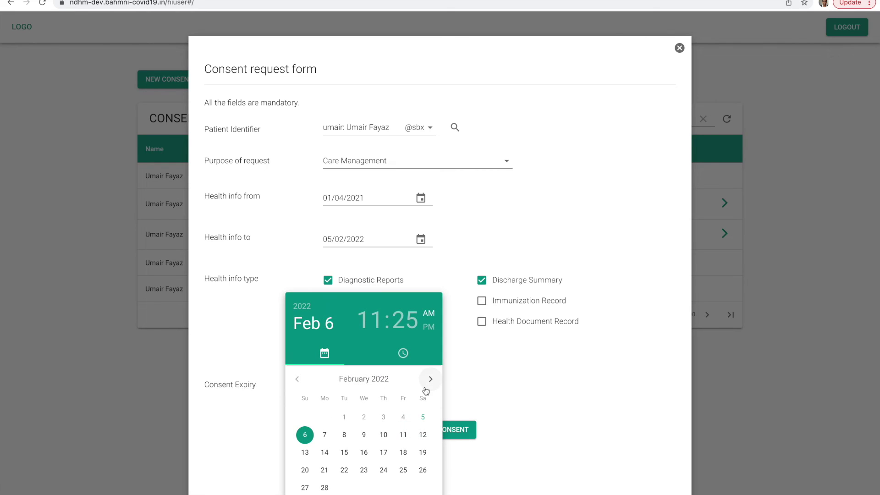
left_click(489, 378)
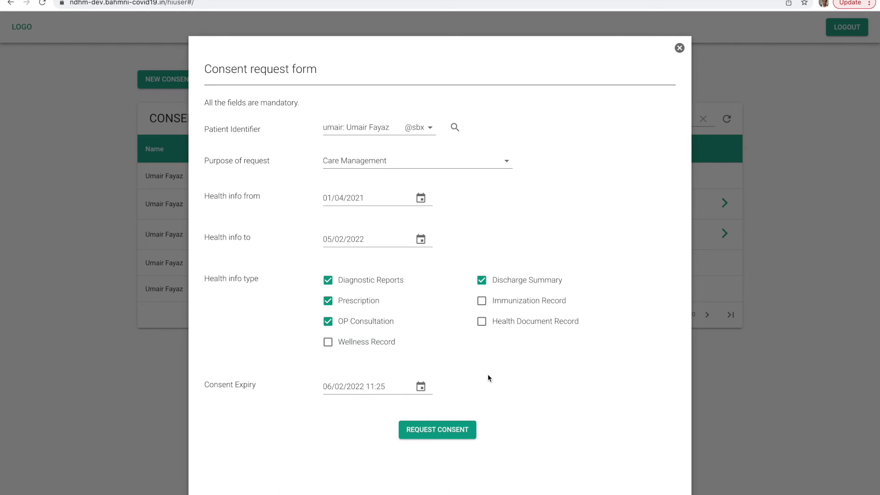
left_click(439, 431)
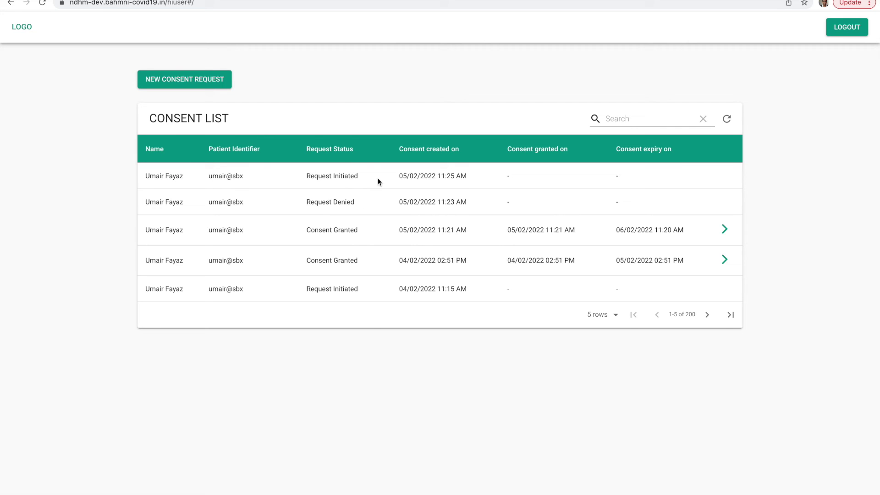
key("ctrl+Left")
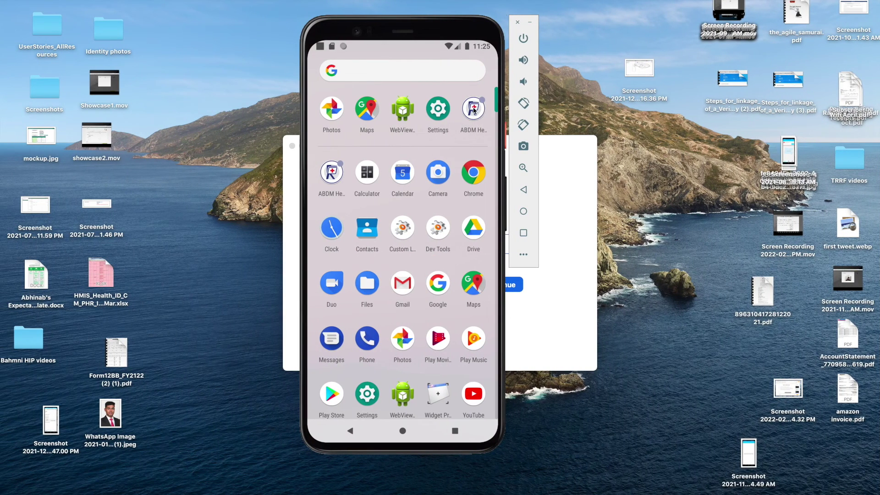
- Close the stuck ABDM Health Records app from recent apps and relaunch it
left_click(474, 111)
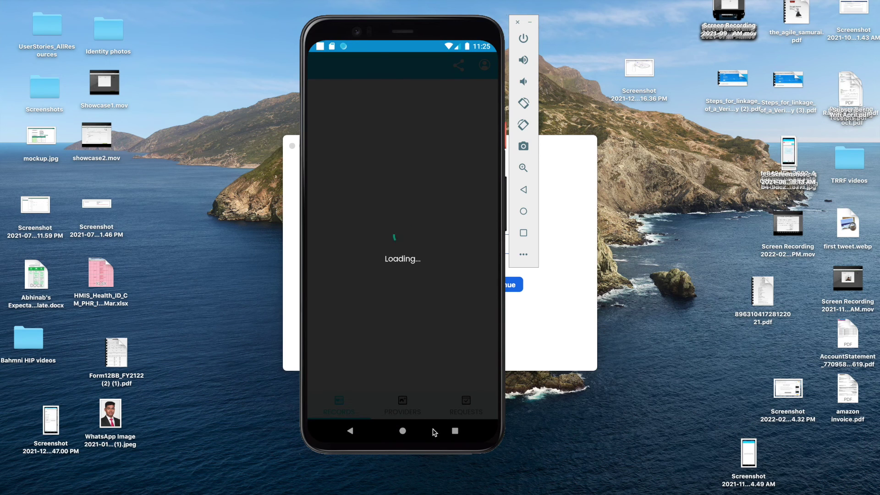
left_click(403, 431)
left_click(455, 431)
left_click_drag(424, 317, 273, 316)
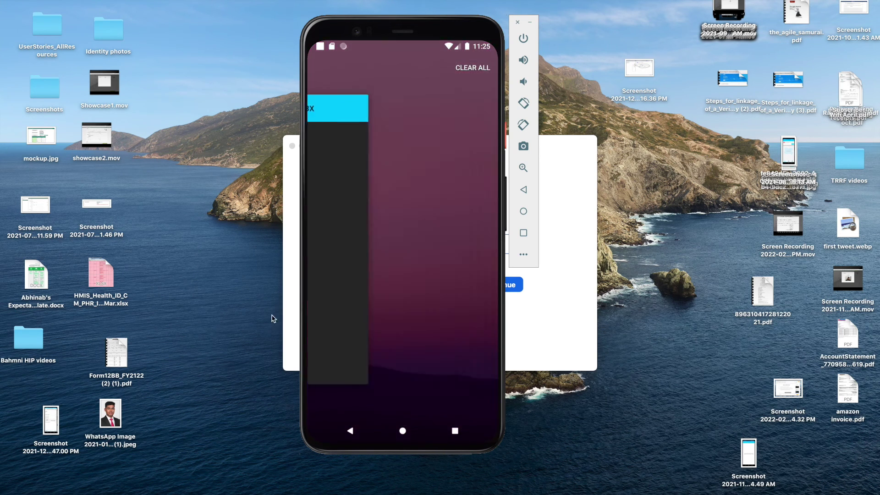
left_click_drag(403, 338, 450, 127)
left_click(473, 108)
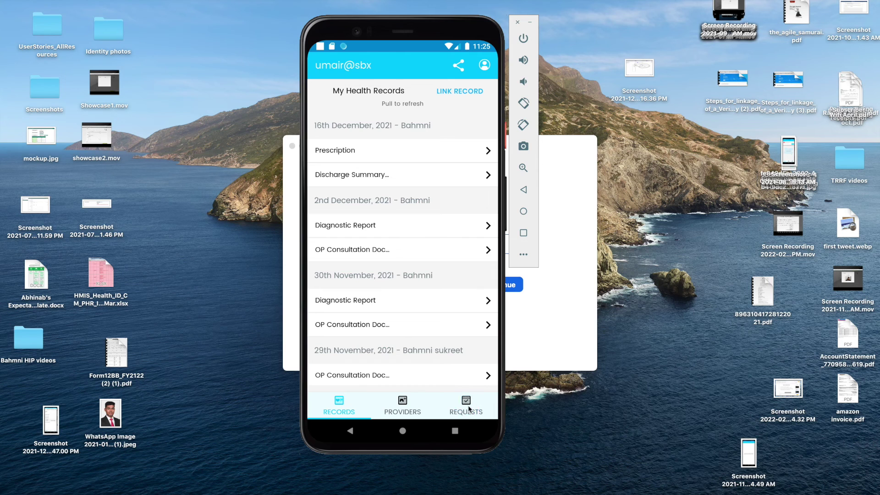
- Approve the Bahmni consent request under Requests, confirming with the consent PIN
left_click(470, 411)
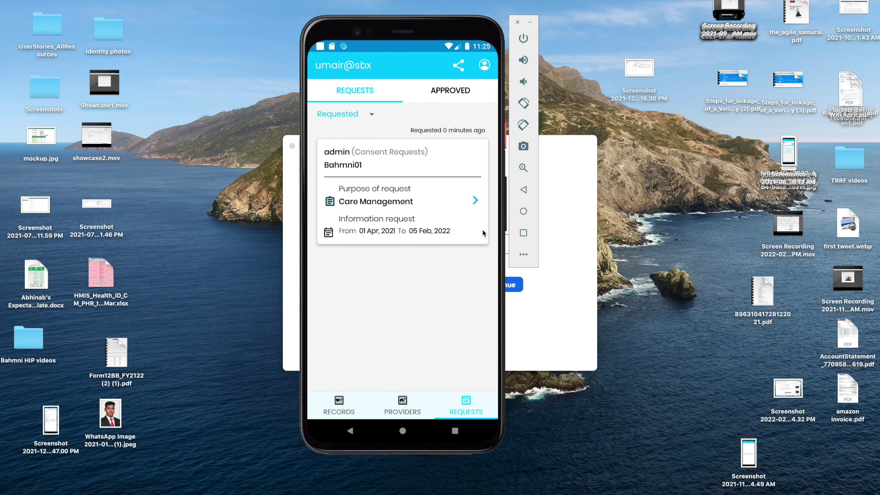
left_click(475, 201)
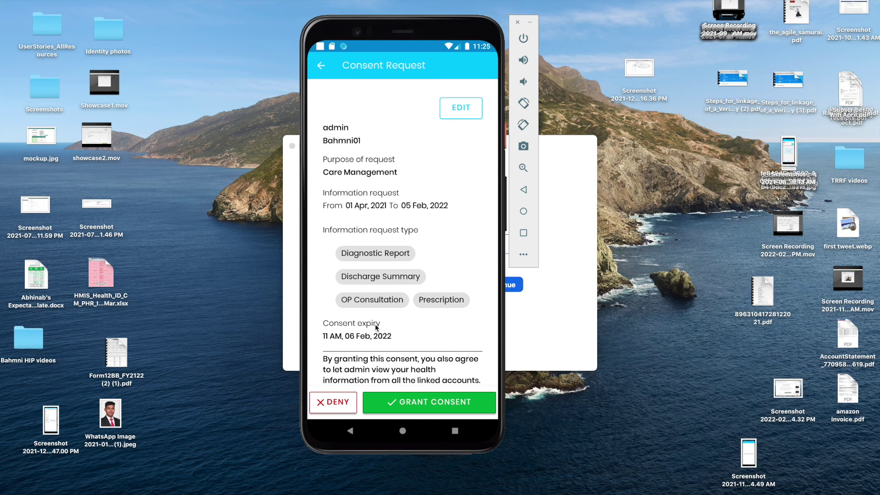
scroll(375, 323, "down", 1)
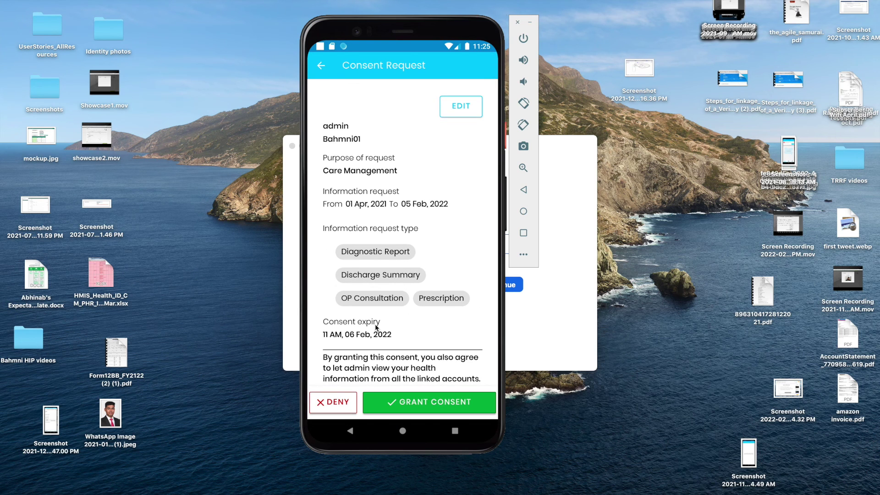
left_click(428, 402)
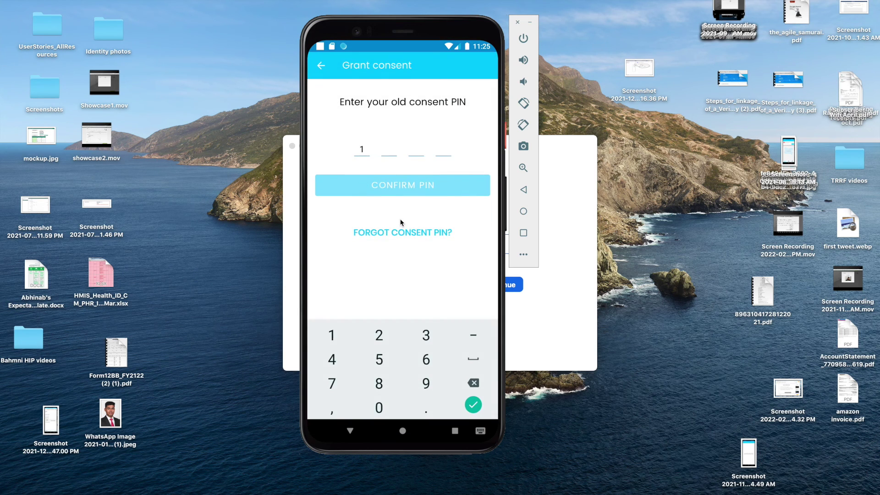
left_click(428, 191)
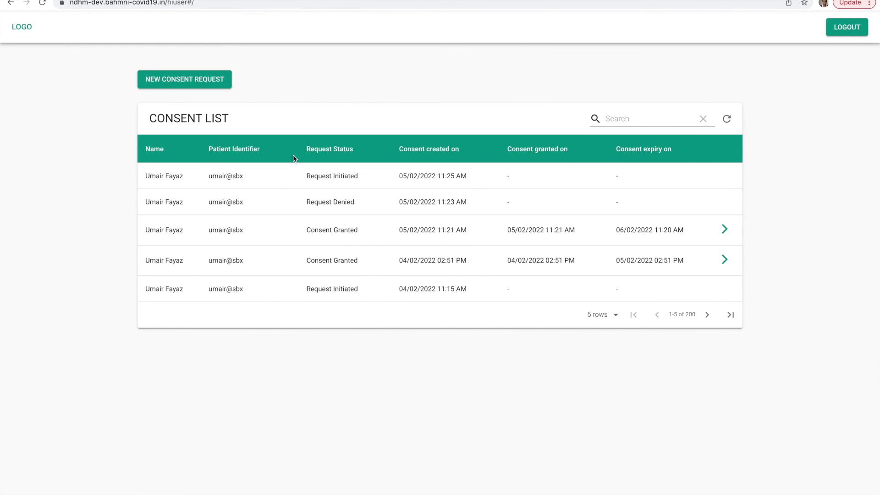
- Reload the consent list, then review the Consent Granted request's diagnostic reports and observations
left_click(42, 3)
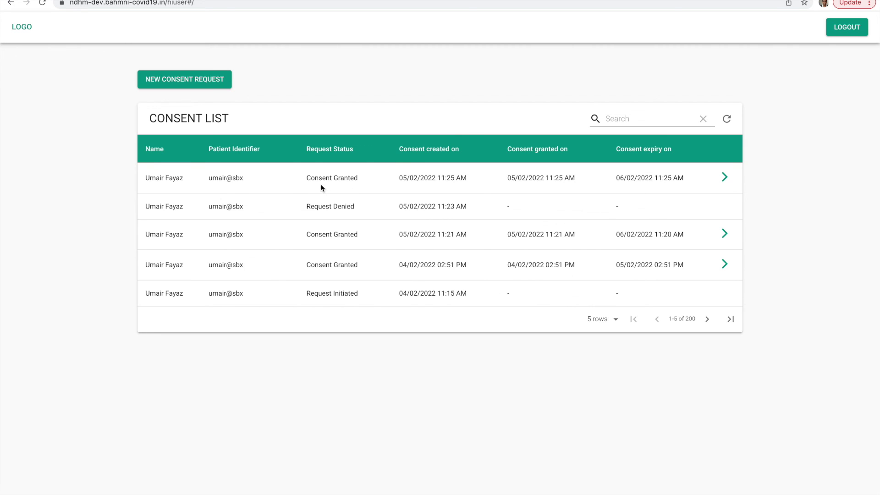
left_click(728, 179)
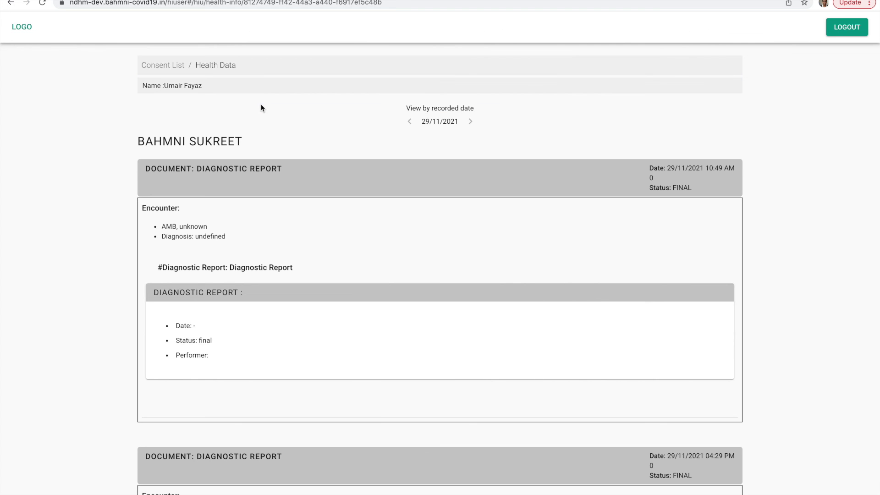
scroll(292, 329, "down", 2)
scroll(293, 328, "down", 6)
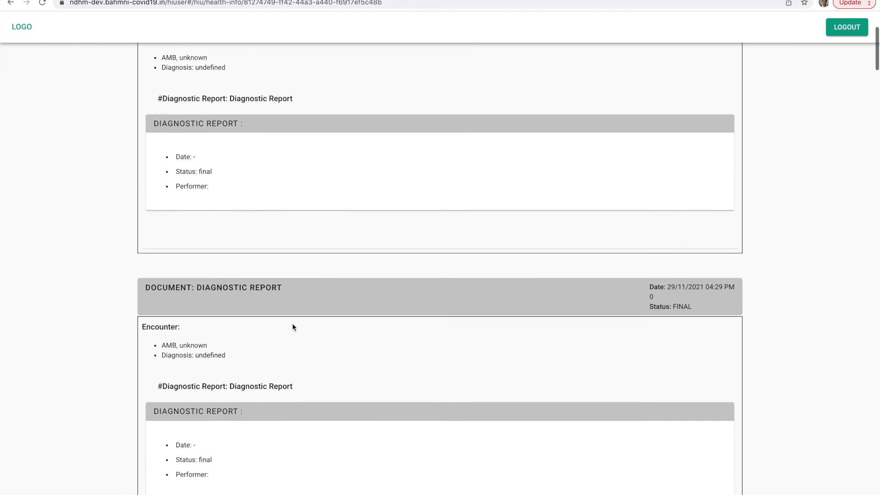
scroll(293, 328, "down", 15)
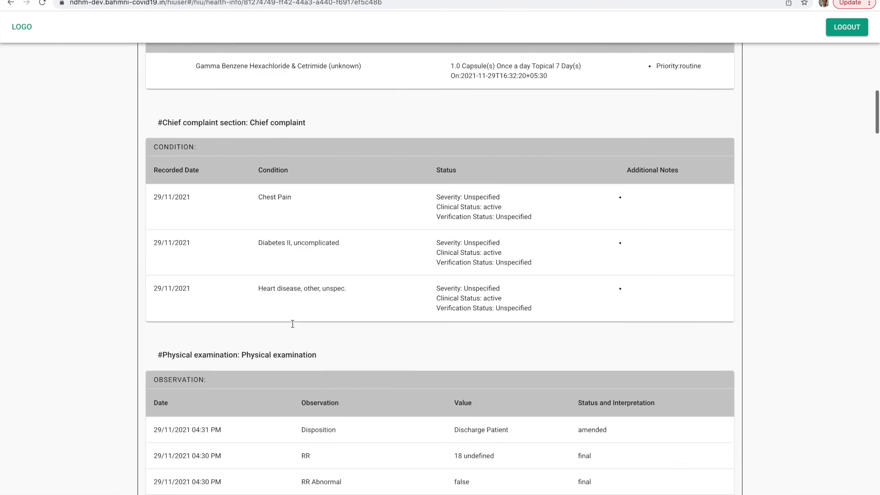
scroll(294, 328, "down", 2)
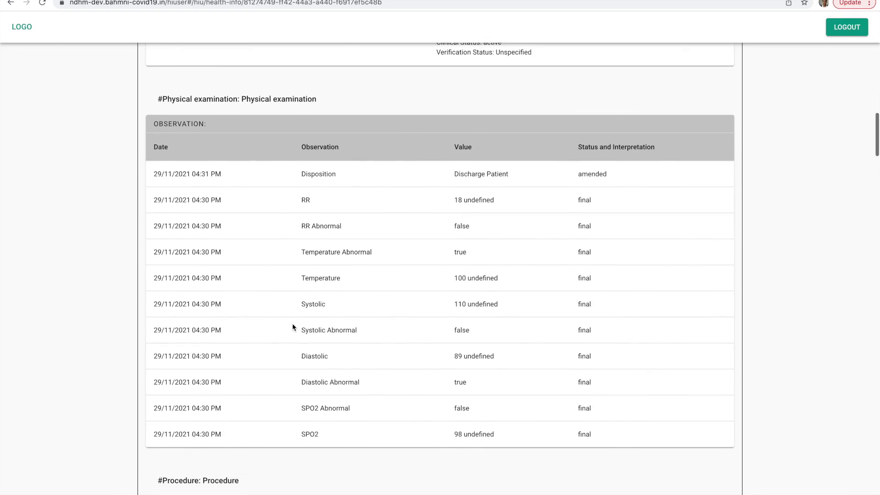